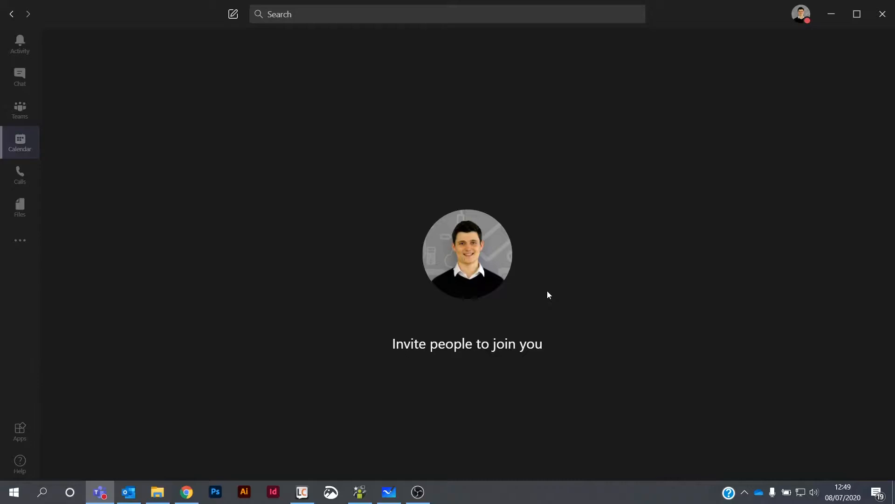
# Share Microsoft Whiteboard in the meeting and choose to use it within Teams.
pyautogui.moveTo(463, 362)
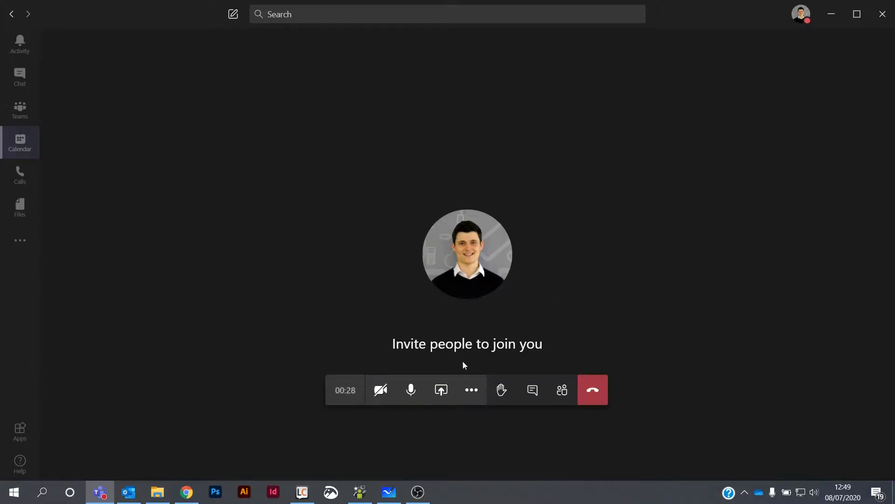
pyautogui.click(442, 391)
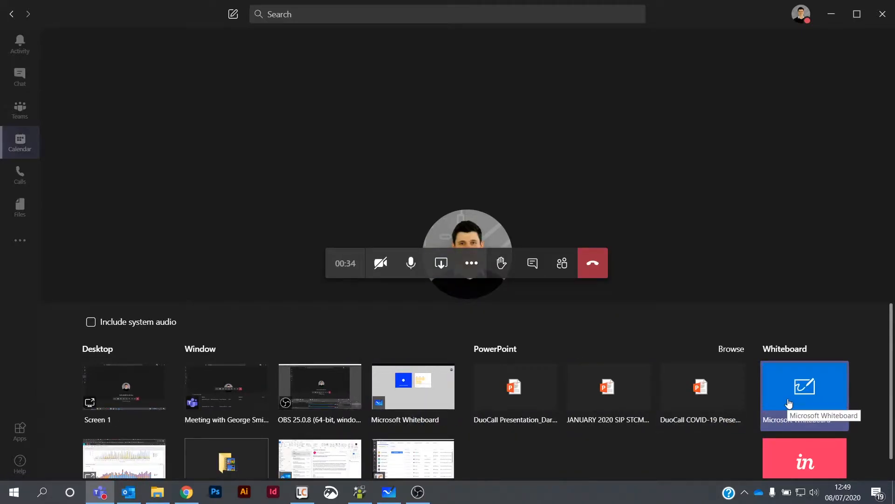
pyautogui.click(789, 402)
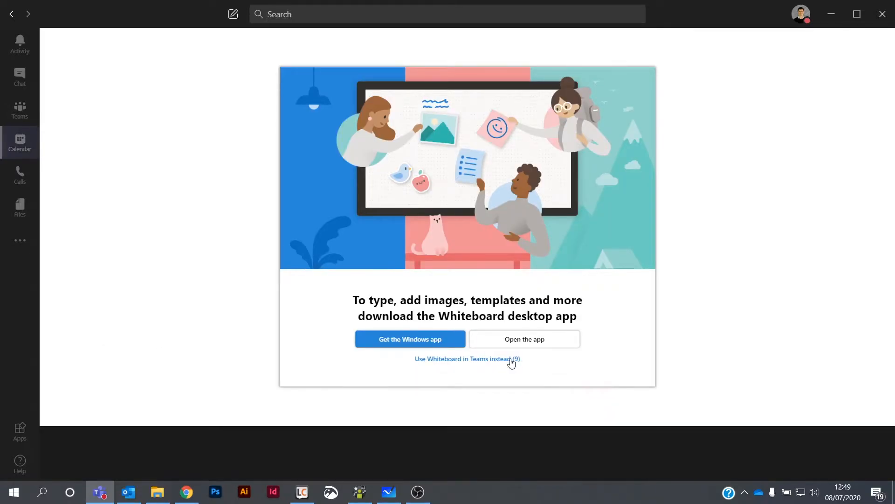
pyautogui.click(511, 362)
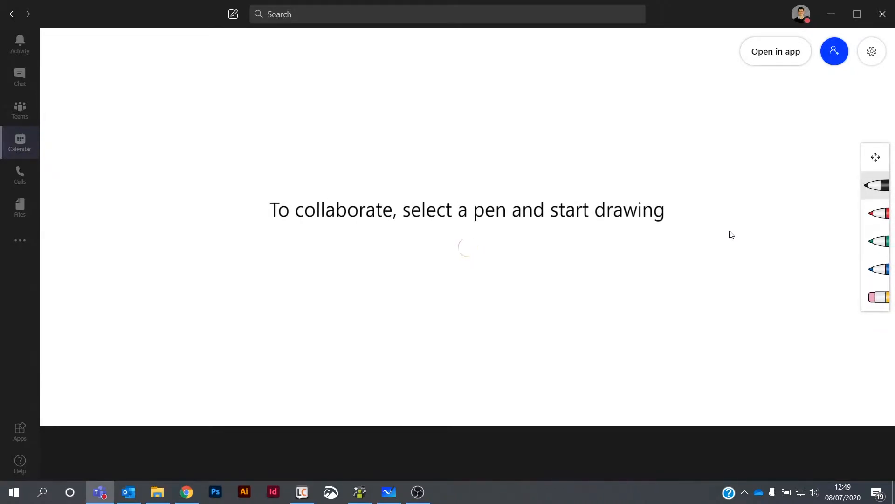
# Handwrite "Hi" on the shared whiteboard with the red pen.
pyautogui.click(878, 220)
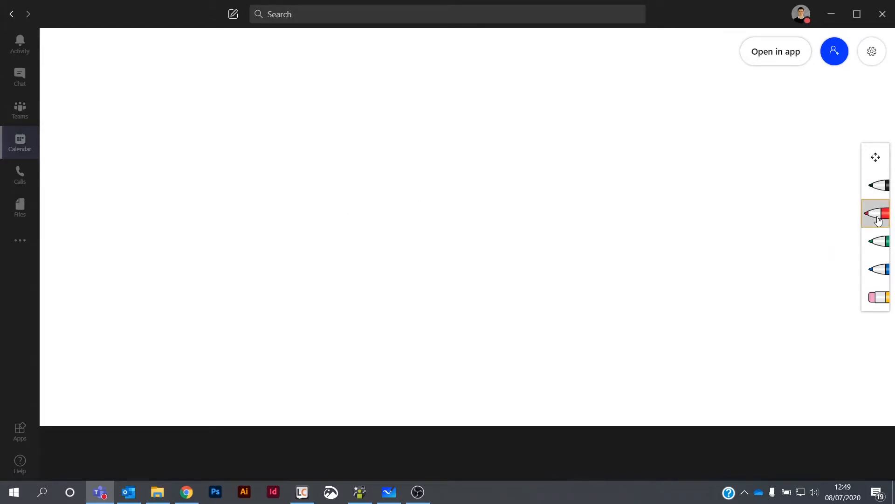
pyautogui.moveTo(327, 155)
pyautogui.mouseDown()
pyautogui.moveTo(339, 252)
pyautogui.moveTo(365, 221)
pyautogui.mouseUp()
pyautogui.moveTo(361, 162)
pyautogui.mouseDown()
pyautogui.moveTo(377, 252)
pyautogui.moveTo(390, 221)
pyautogui.moveTo(386, 196)
pyautogui.mouseUp()
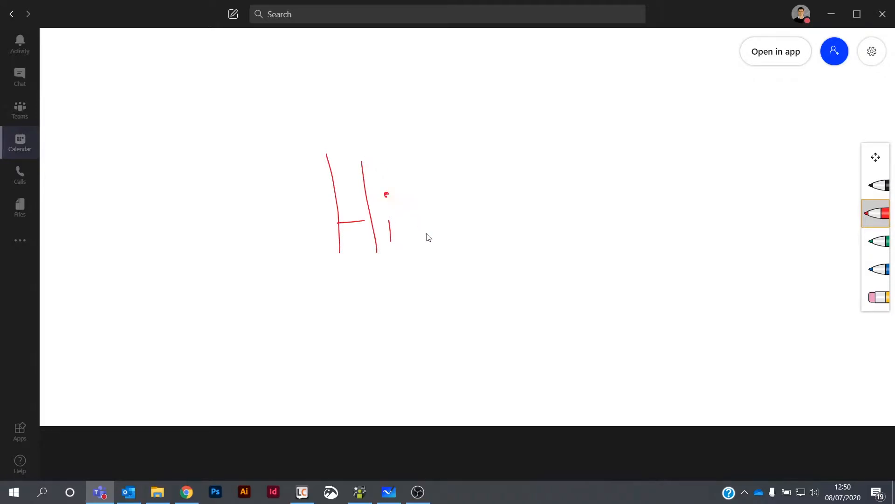
# Erase the handwritten red "Hi" and switch to the pan tool.
pyautogui.click(878, 297)
pyautogui.moveTo(446, 241)
pyautogui.mouseDown()
pyautogui.moveTo(394, 194)
pyautogui.moveTo(338, 211)
pyautogui.mouseUp()
pyautogui.click(877, 160)
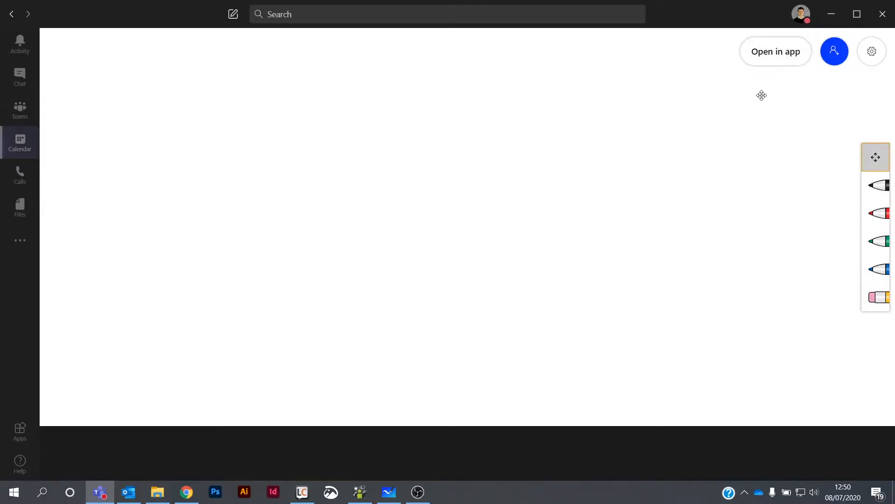
# Open the board in the Microsoft Whiteboard desktop app and view its options for inviting contacts.
pyautogui.click(771, 61)
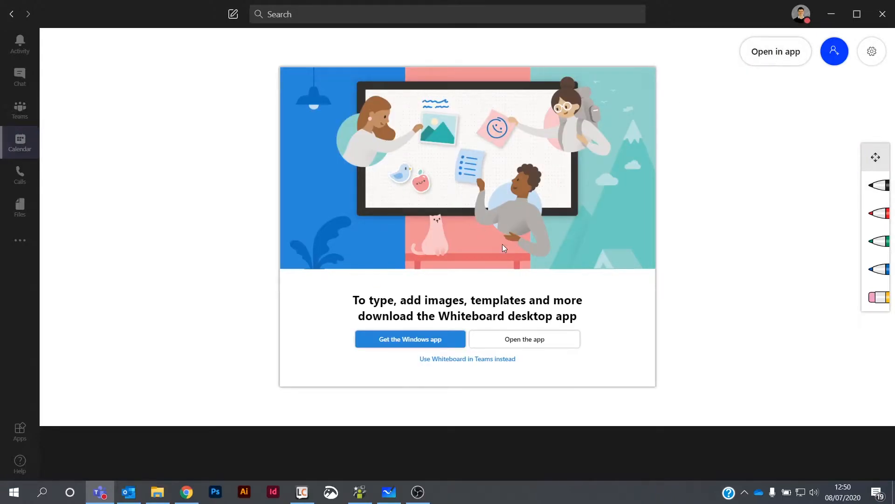
pyautogui.click(532, 344)
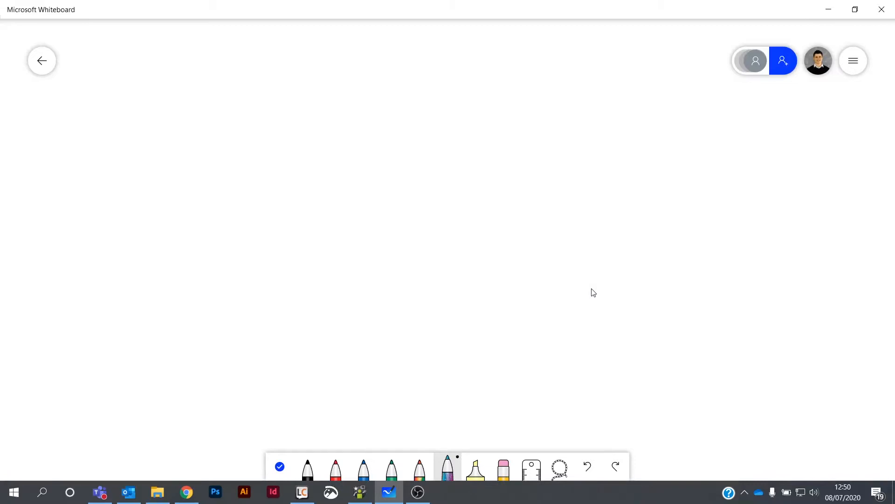
pyautogui.click(787, 65)
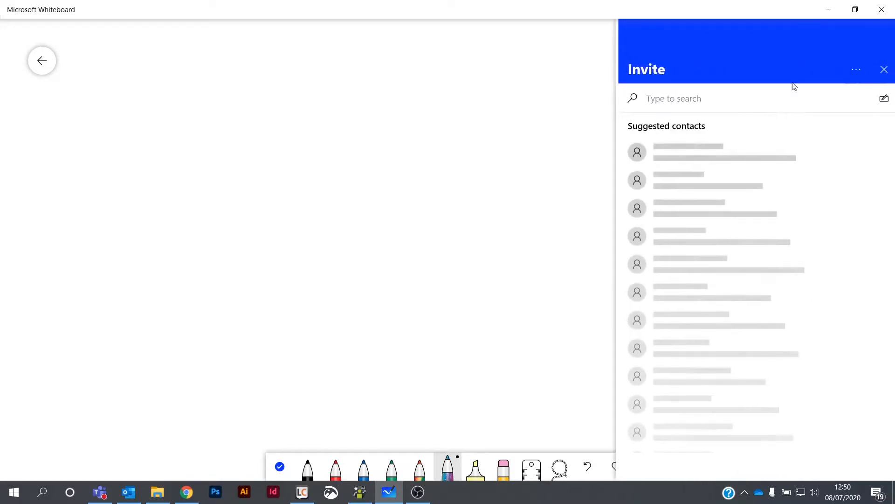
pyautogui.click(875, 74)
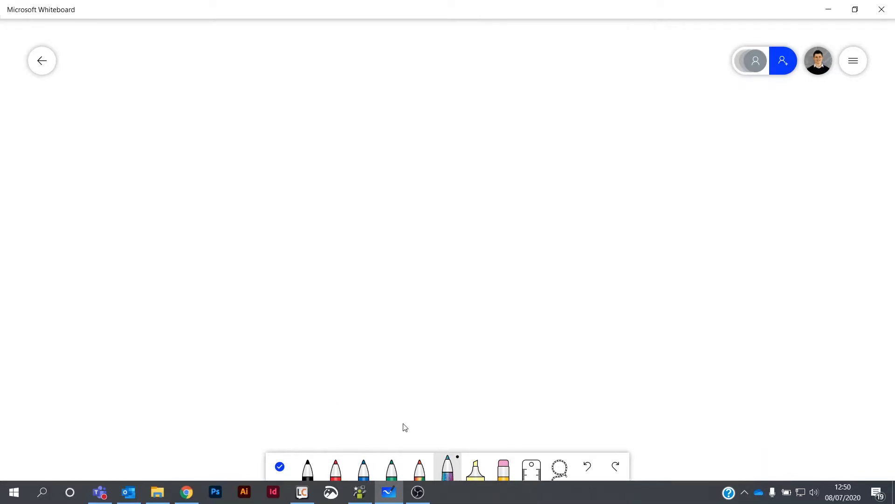
# Handwrite "Hi" in red ink on the upper-left part of the board.
pyautogui.click(336, 470)
pyautogui.moveTo(180, 145); pyautogui.dragTo(190, 210)
pyautogui.moveTo(183, 188); pyautogui.dragTo(223, 177)
pyautogui.moveTo(212, 140)
pyautogui.mouseDown()
pyautogui.moveTo(232, 209)
pyautogui.moveTo(245, 198)
pyautogui.mouseUp()
pyautogui.click(229, 160)
# Scribble below the red "Hi" with the multicoloured pens and erase all ink from the board.
pyautogui.click(420, 469)
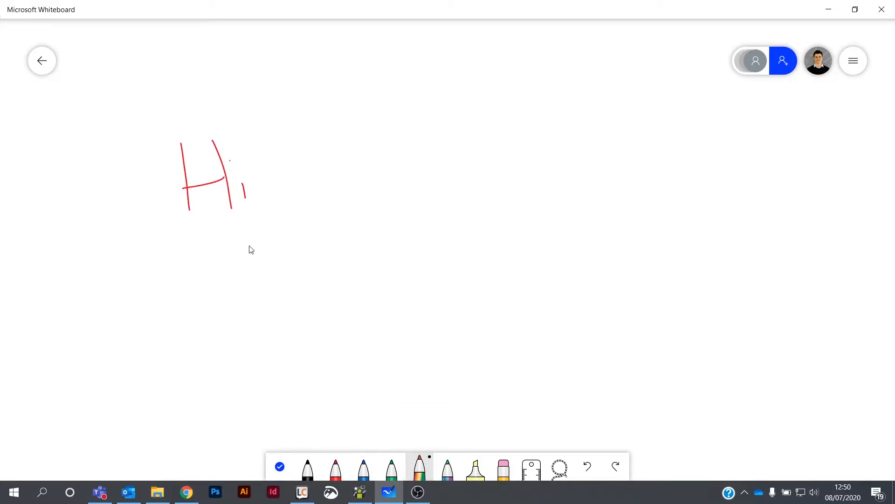
pyautogui.moveTo(189, 229); pyautogui.dragTo(256, 268)
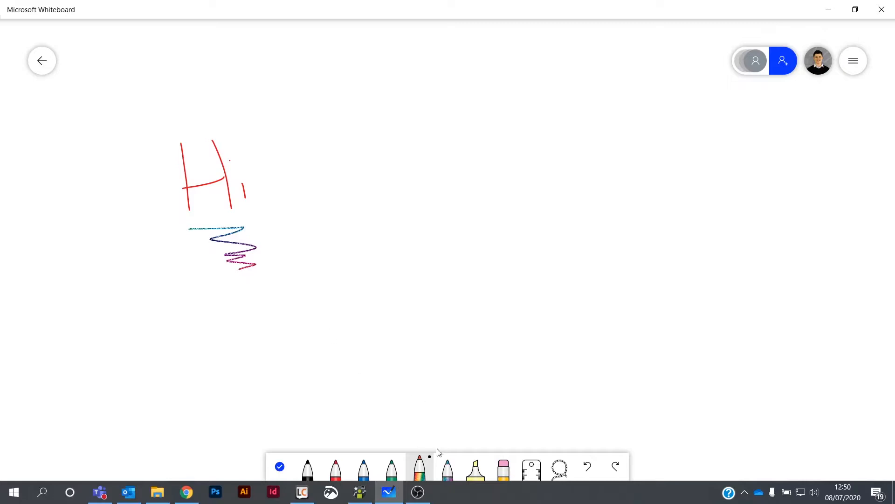
pyautogui.click(448, 468)
pyautogui.moveTo(416, 311)
pyautogui.mouseDown()
pyautogui.moveTo(341, 250)
pyautogui.moveTo(244, 233)
pyautogui.moveTo(391, 344)
pyautogui.moveTo(422, 284)
pyautogui.moveTo(419, 342)
pyautogui.moveTo(256, 176)
pyautogui.moveTo(189, 129)
pyautogui.mouseUp()
pyautogui.click(504, 469)
pyautogui.moveTo(275, 111)
pyautogui.mouseDown()
pyautogui.moveTo(540, 190)
pyautogui.moveTo(534, 338)
pyautogui.moveTo(460, 326)
pyautogui.moveTo(482, 349)
pyautogui.moveTo(468, 320)
pyautogui.moveTo(454, 214)
pyautogui.moveTo(387, 173)
pyautogui.moveTo(343, 211)
pyautogui.mouseUp()
# Show the ruler on the board, rotate it back and forth to 39°, and hide it.
pyautogui.click(531, 466)
pyautogui.scroll(-2, 448, 250)
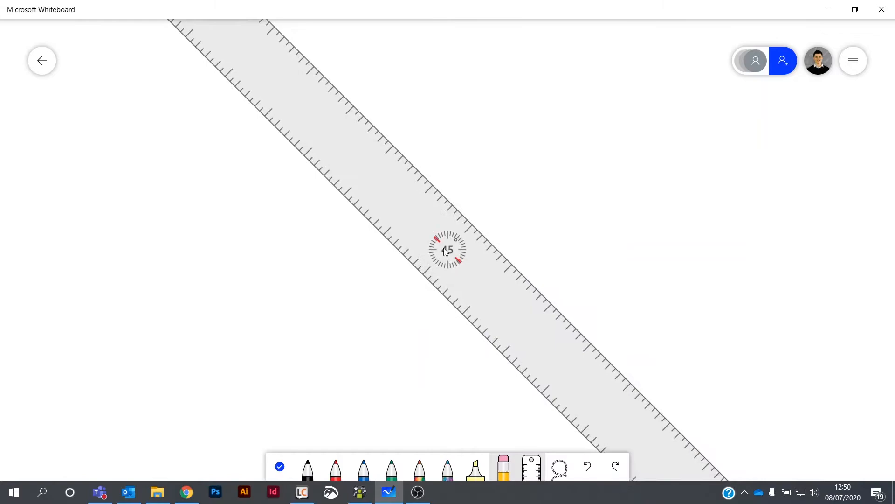
pyautogui.scroll(5, 444, 249)
pyautogui.scroll(-6, 444, 249)
pyautogui.scroll(8, 445, 249)
pyautogui.scroll(-9, 445, 249)
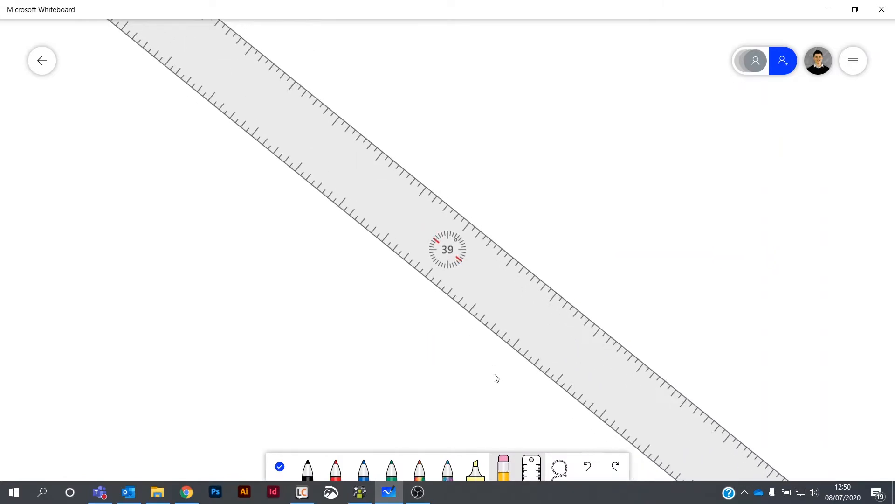
pyautogui.click(531, 467)
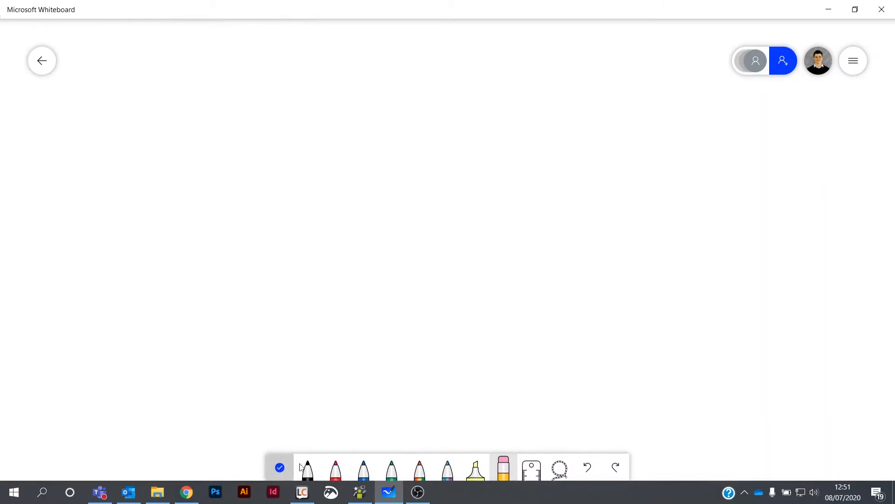
# Leave inking mode and add a text box reading "Hello!" to the board.
pyautogui.click(280, 466)
pyautogui.click(392, 466)
pyautogui.write('Hello!')
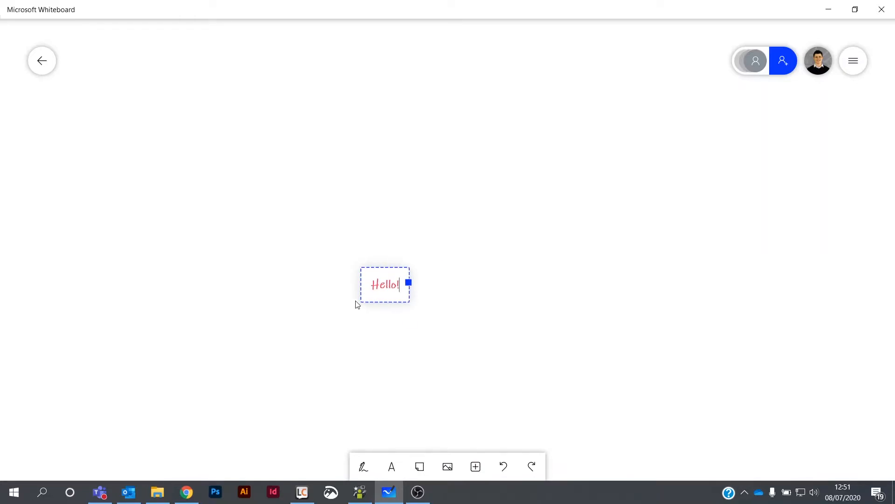
pyautogui.click(420, 343)
# Enlarge the "Hello!" text and try purple before colouring it pink.
pyautogui.click(389, 290)
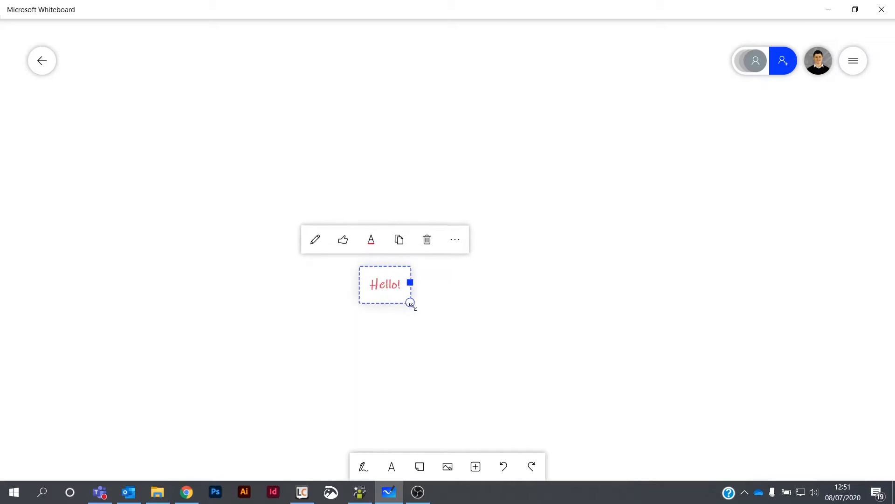
pyautogui.moveTo(409, 301); pyautogui.dragTo(446, 329)
pyautogui.click(371, 204)
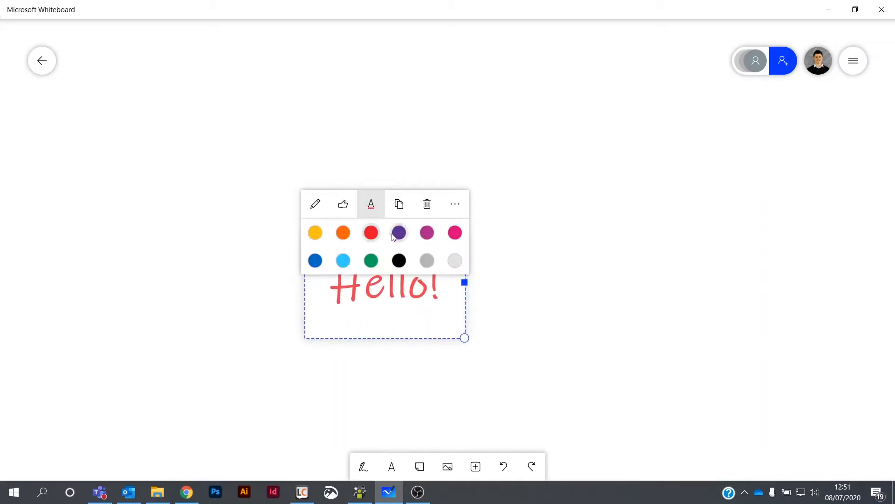
pyautogui.click(398, 232)
pyautogui.click(371, 205)
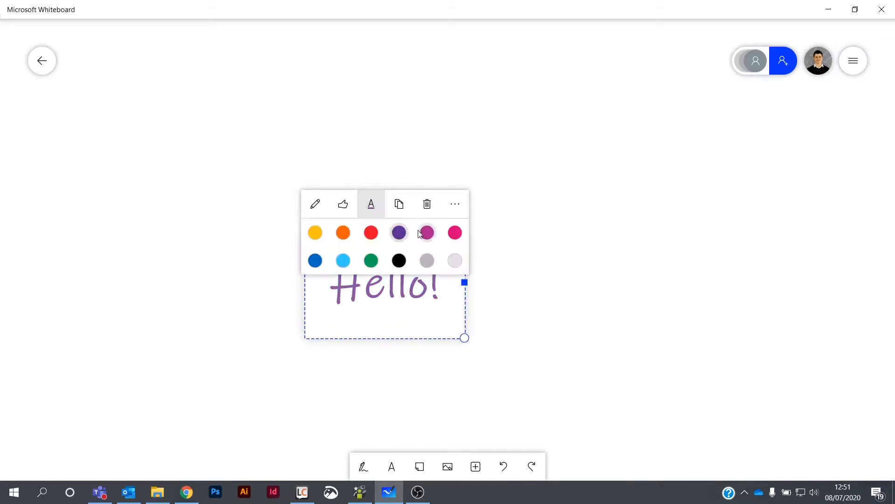
pyautogui.click(454, 232)
# Tilt the "Hello!" text counter-clockwise and move it to the upper-left corner of the board.
pyautogui.moveTo(448, 308); pyautogui.dragTo(309, 140)
pyautogui.moveTo(326, 170); pyautogui.dragTo(346, 134)
pyautogui.click(442, 228)
pyautogui.moveTo(271, 114); pyautogui.dragTo(164, 119)
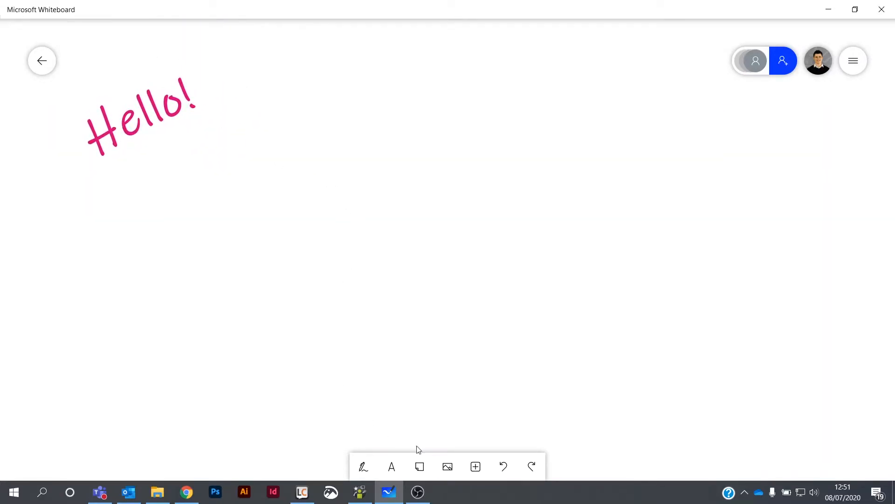
# Add a sticky note reading "Insert Ideas Here!!" and enlarge it with a slight clockwise tilt.
pyautogui.click(421, 467)
pyautogui.write('Insert Ideas Here!!')
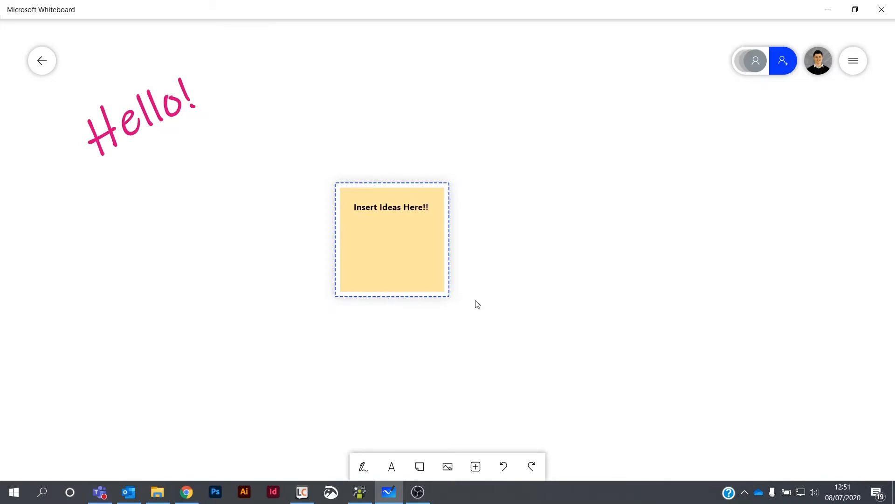
pyautogui.click(455, 280)
pyautogui.click(386, 270)
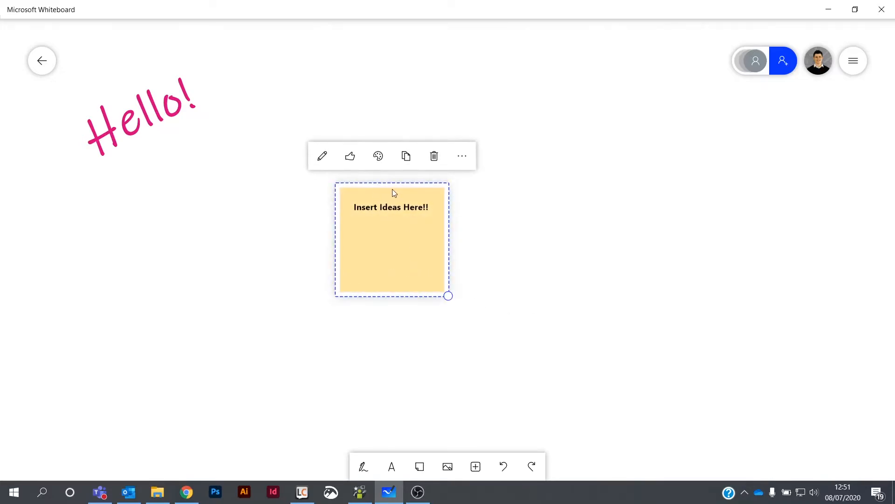
pyautogui.moveTo(448, 295); pyautogui.dragTo(470, 336)
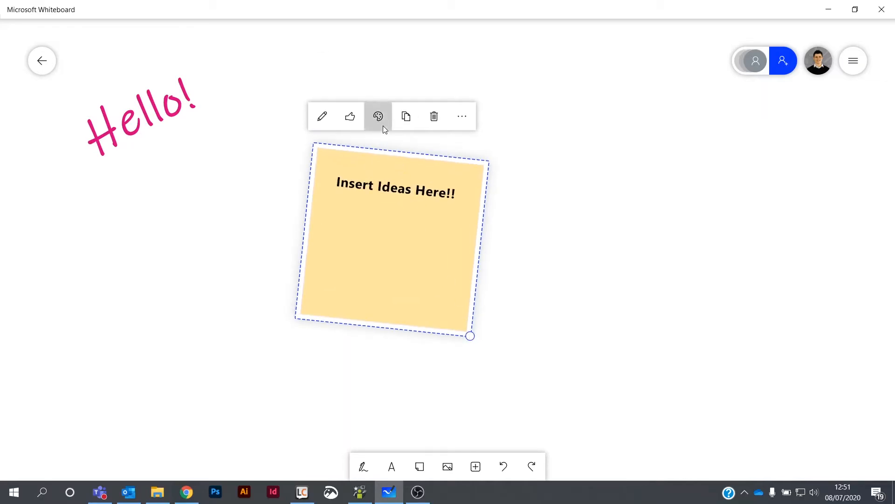
# Try purple on the sticky note, then colour it green and move it to the board's lower-right area.
pyautogui.click(378, 116)
pyautogui.click(405, 145)
pyautogui.click(378, 117)
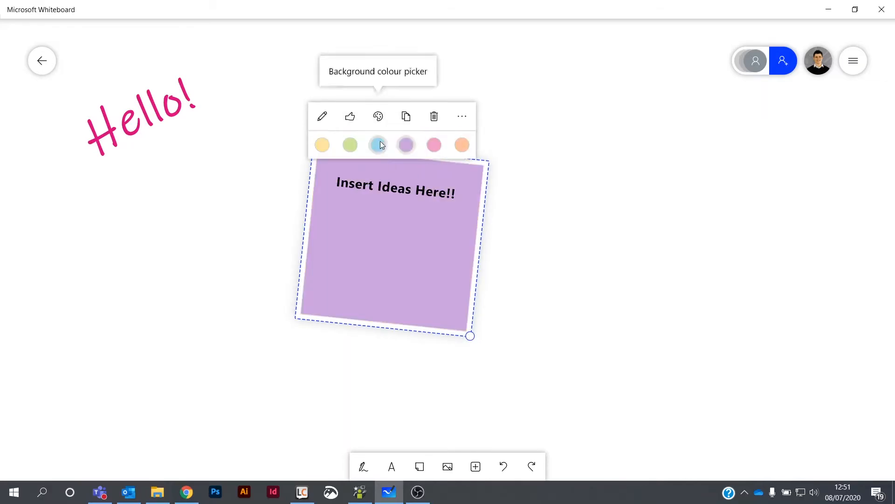
pyautogui.click(350, 143)
pyautogui.moveTo(369, 250); pyautogui.dragTo(796, 362)
pyautogui.click(641, 367)
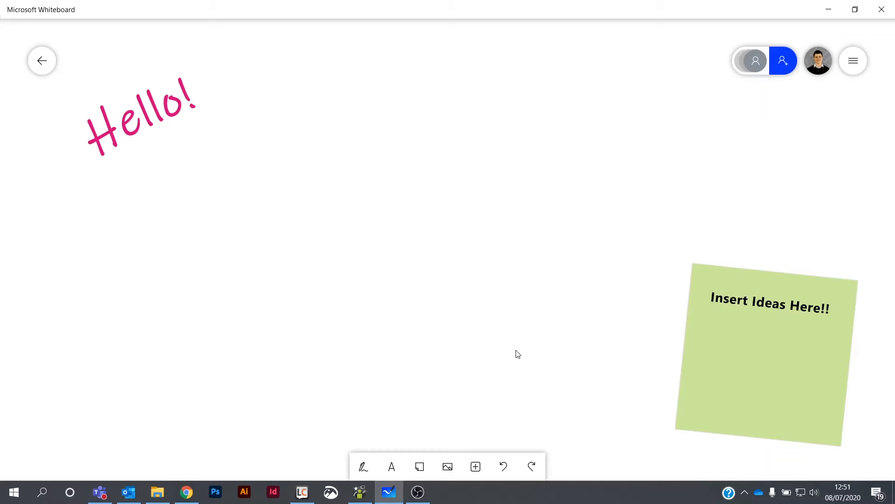
# Insert the library image DuoCall Logo MSP_Landscape from the Documents folder.
pyautogui.click(449, 467)
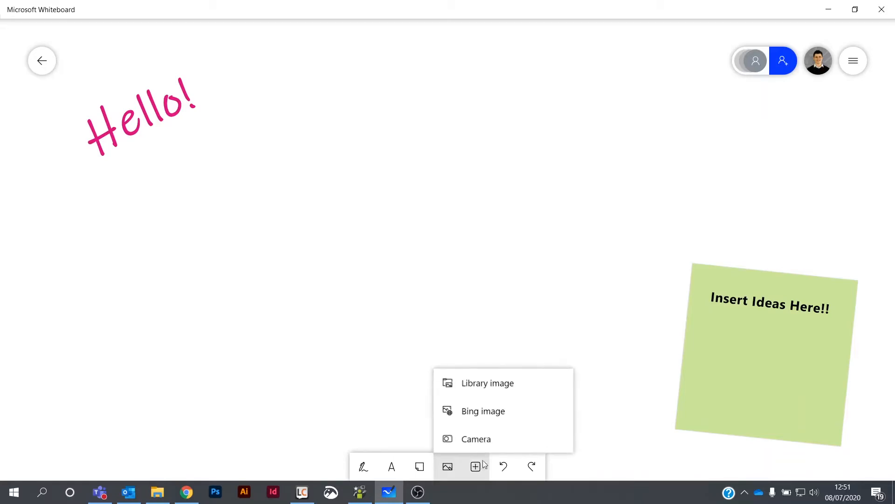
pyautogui.click(498, 393)
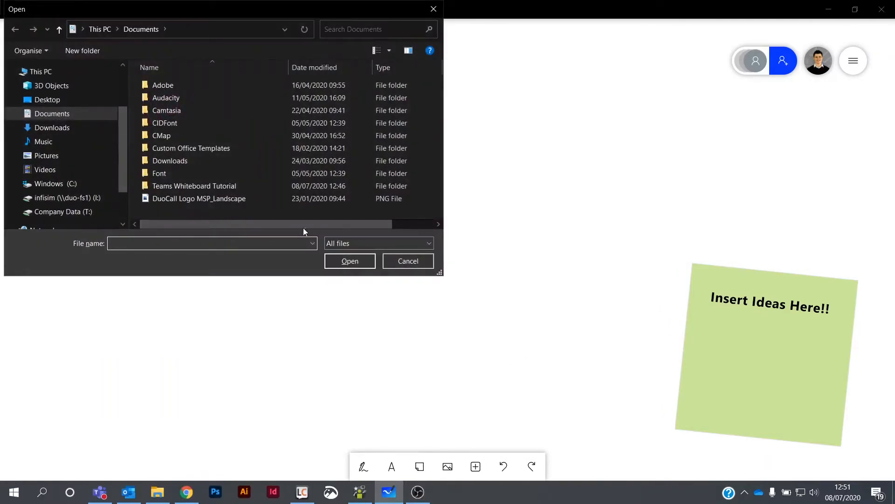
pyautogui.click(226, 201)
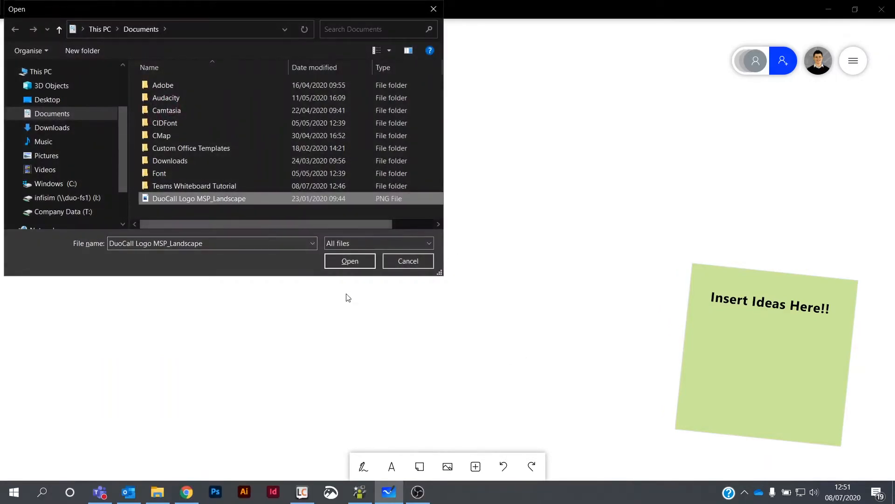
pyautogui.click(349, 261)
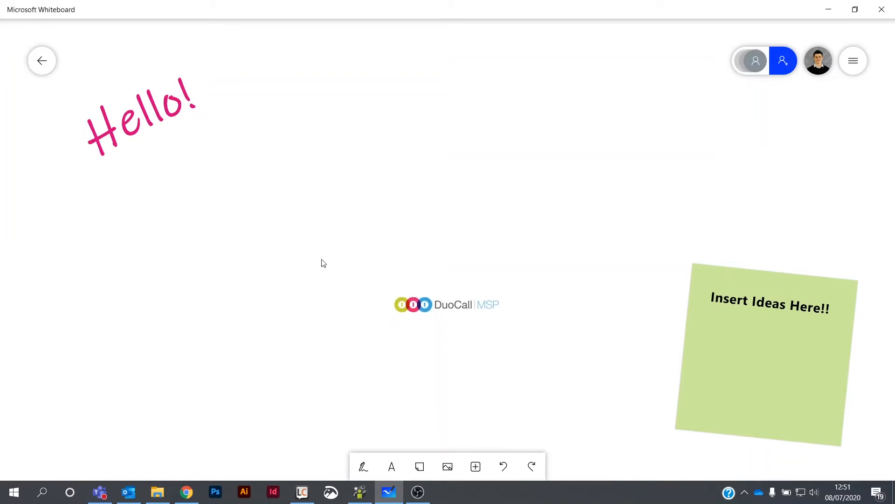
# Enlarge the DuoCall MSP logo and move it to the top centre of the board.
pyautogui.moveTo(502, 314); pyautogui.dragTo(614, 337)
pyautogui.moveTo(544, 330); pyautogui.dragTo(541, 110)
pyautogui.click(448, 180)
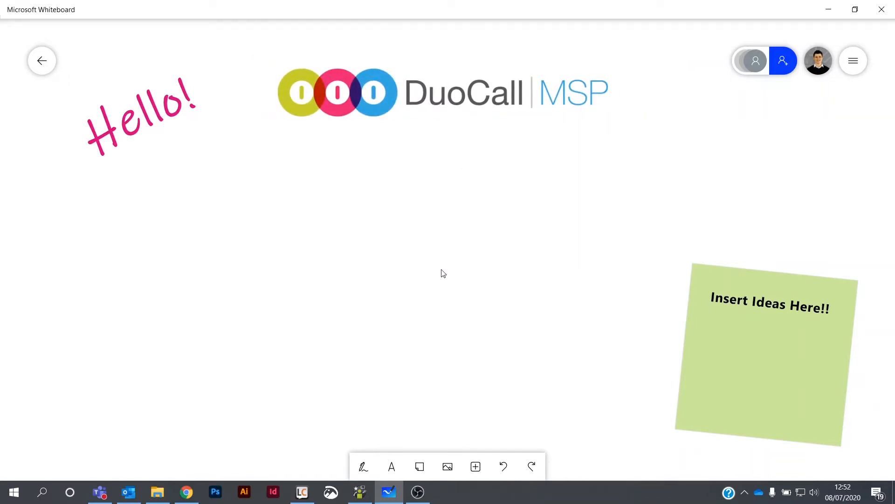
pyautogui.click(138, 120)
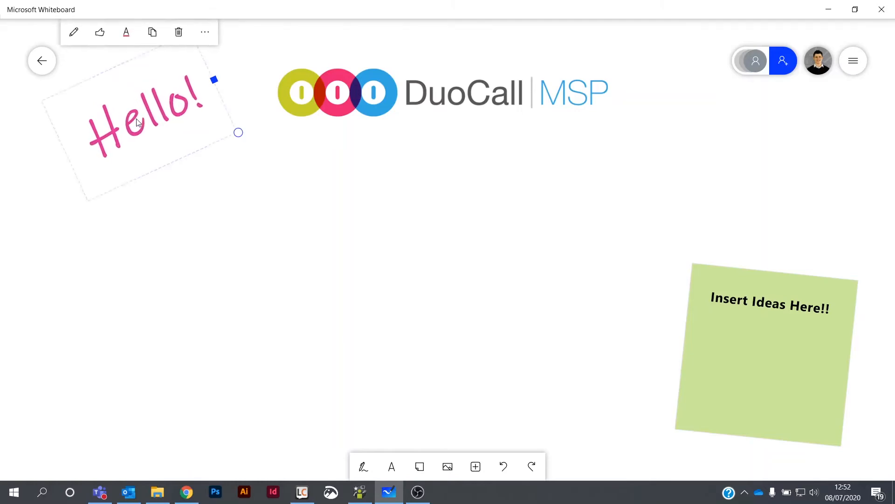
pyautogui.click(229, 207)
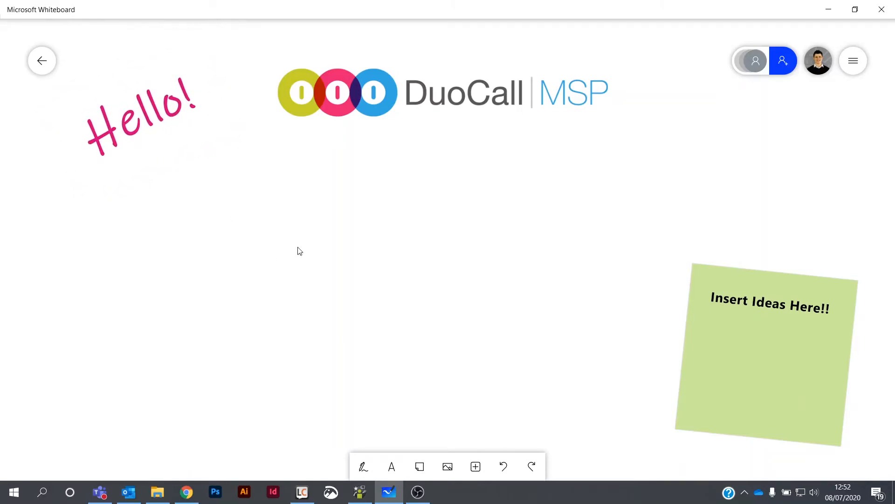
# Choose the PDF "An expert guide - Should you invest in hosted telephony" for inserting pages into the board.
pyautogui.click(475, 467)
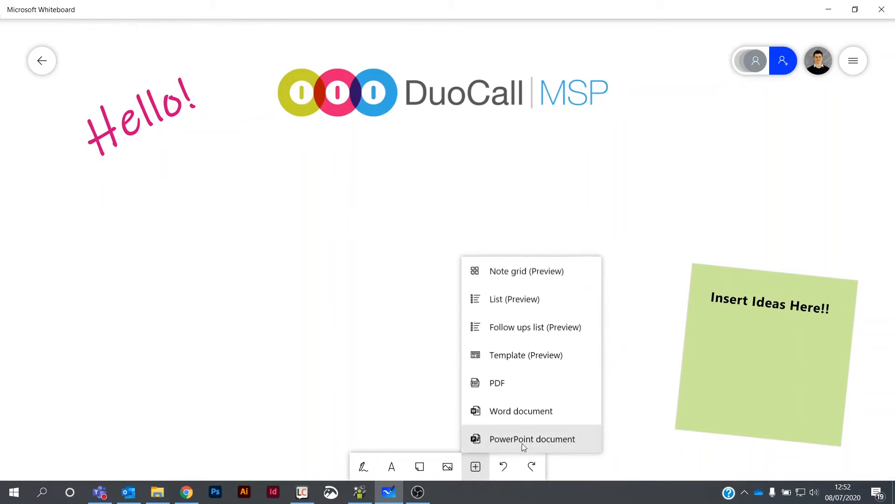
pyautogui.click(517, 386)
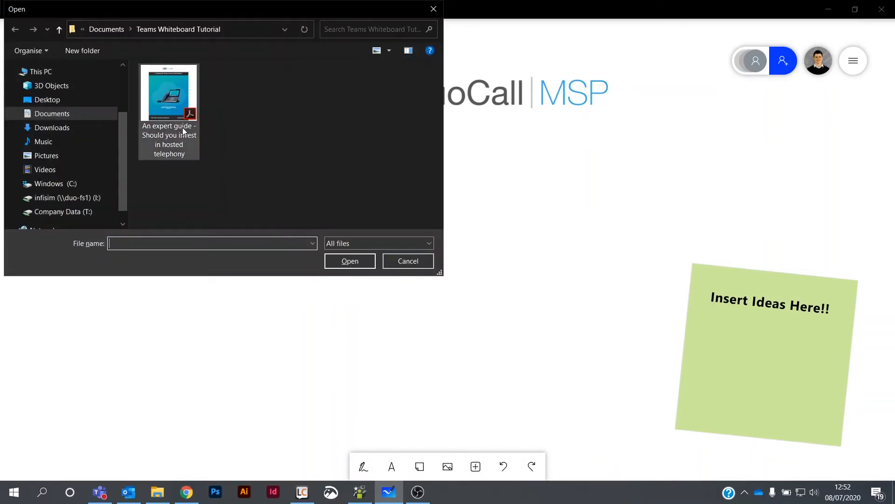
pyautogui.doubleClick(181, 127)
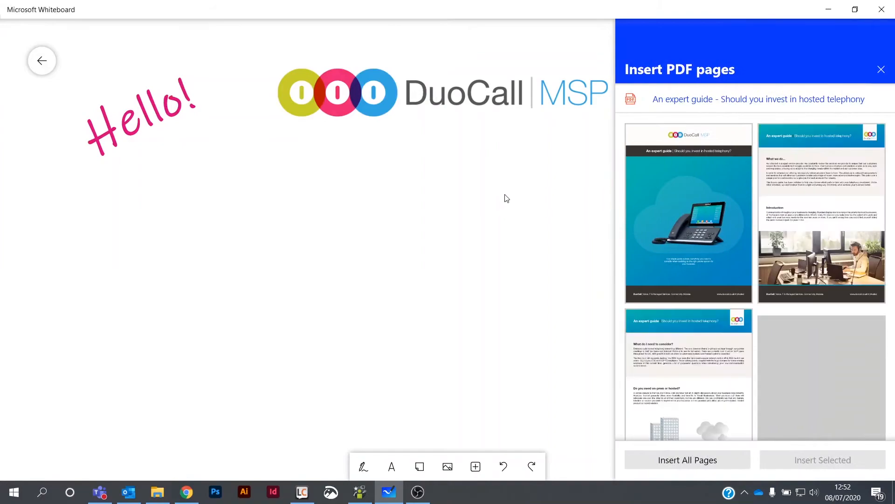
# Select the PDF page titled "How to buy the best small business phone system" for insertion.
pyautogui.scroll(-5, 730, 276)
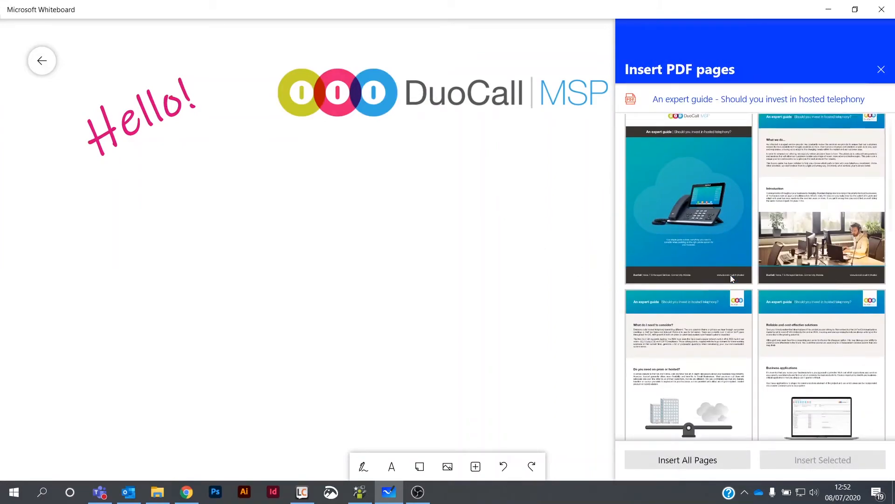
pyautogui.scroll(-10, 737, 278)
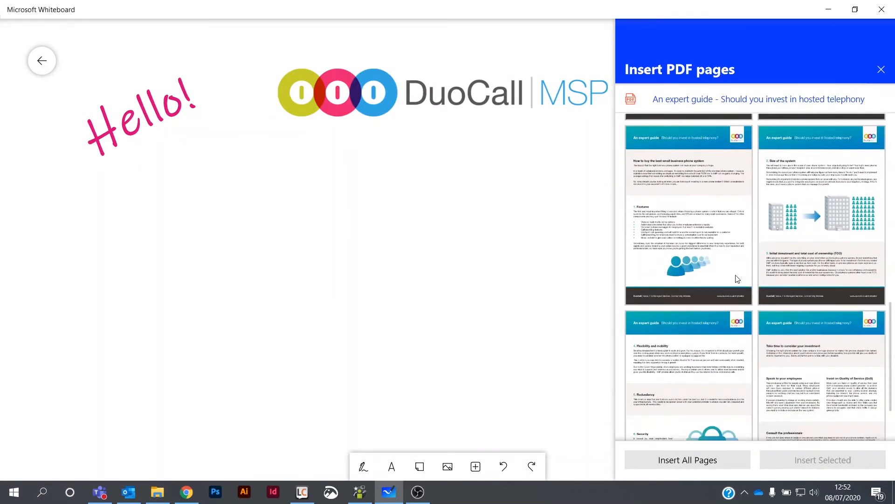
pyautogui.scroll(5, 737, 278)
pyautogui.scroll(3, 736, 278)
pyautogui.scroll(-5, 735, 280)
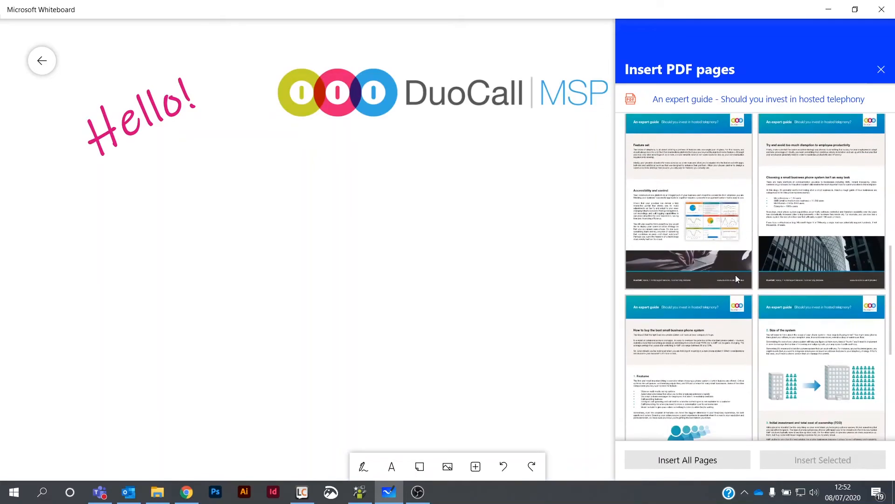
pyautogui.click(711, 300)
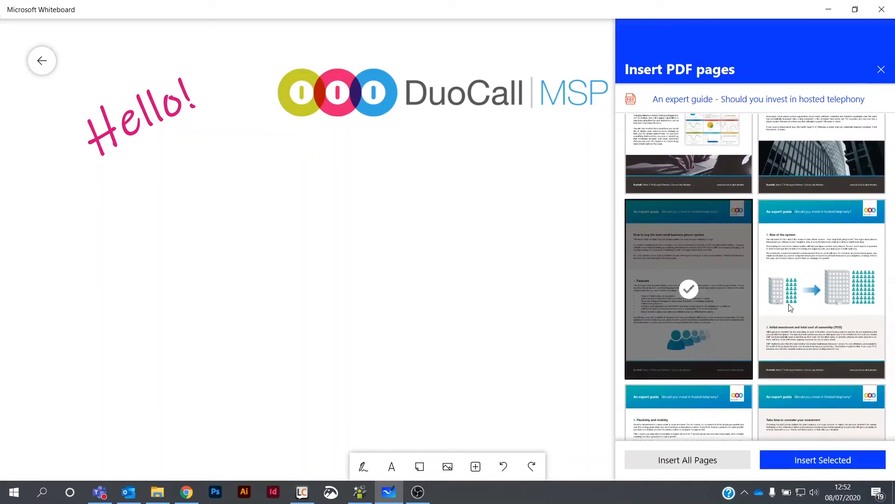